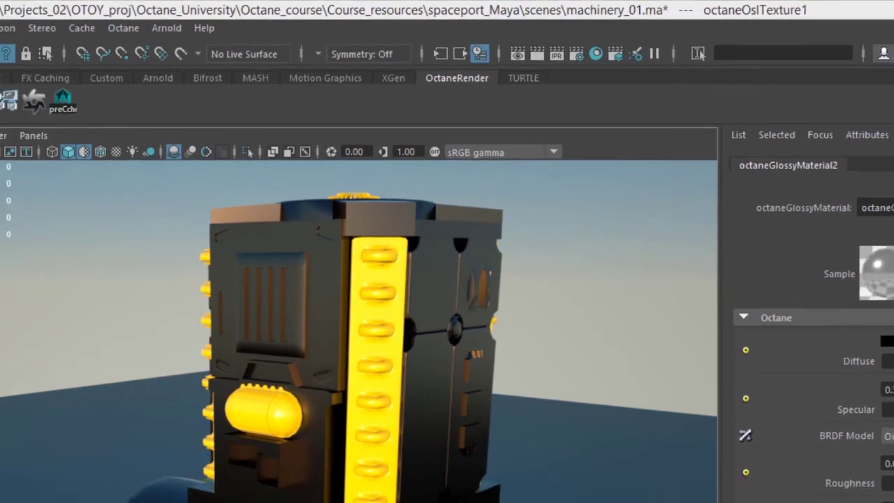
- Select the ground plane and connect a new Octane Osl Texture to its glossy material's Diffuse channel
{"action": "left_click_drag", "start_coordinate": [549, 347], "coordinate": [567, 380], "text": "alt"}
{"action": "middle_click_drag", "start_coordinate": [567, 356], "coordinate": [567, 335], "text": "alt"}
{"action": "left_click_drag", "start_coordinate": [566, 335], "coordinate": [553, 282], "text": "alt"}
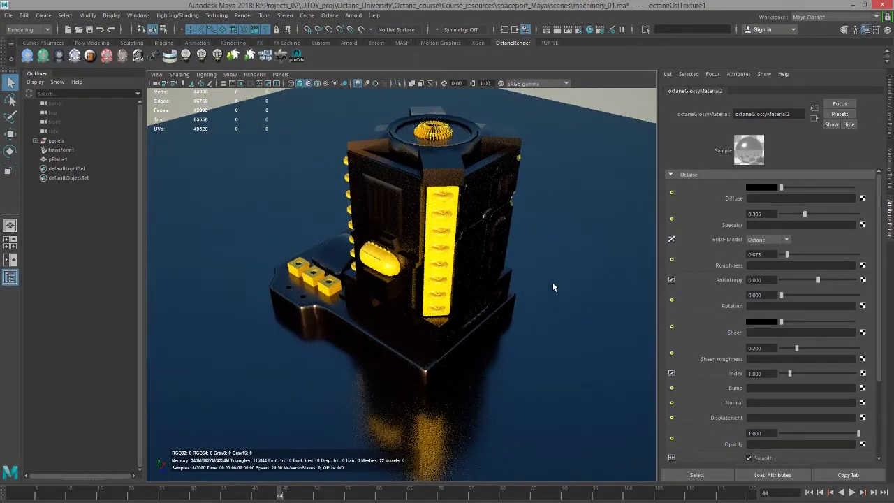
{"action": "left_click", "coordinate": [580, 249]}
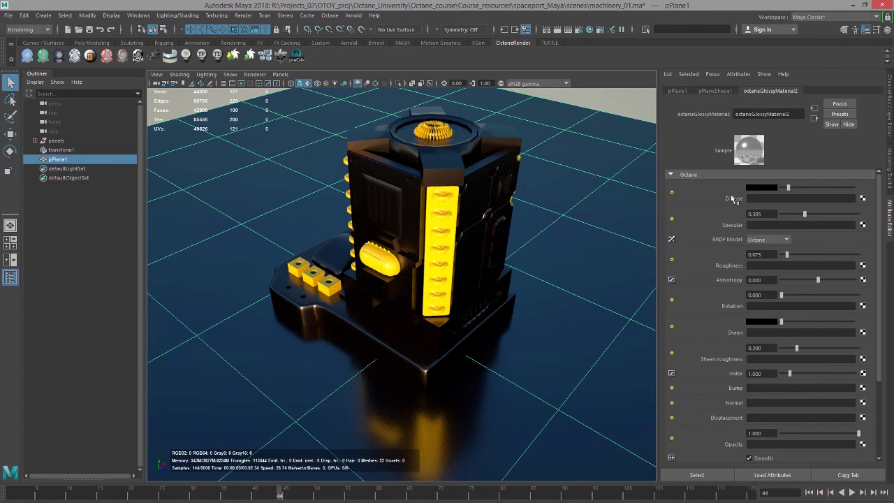
{"action": "left_click", "coordinate": [862, 198]}
{"action": "left_click_drag", "start_coordinate": [268, 148], "coordinate": [482, 127]}
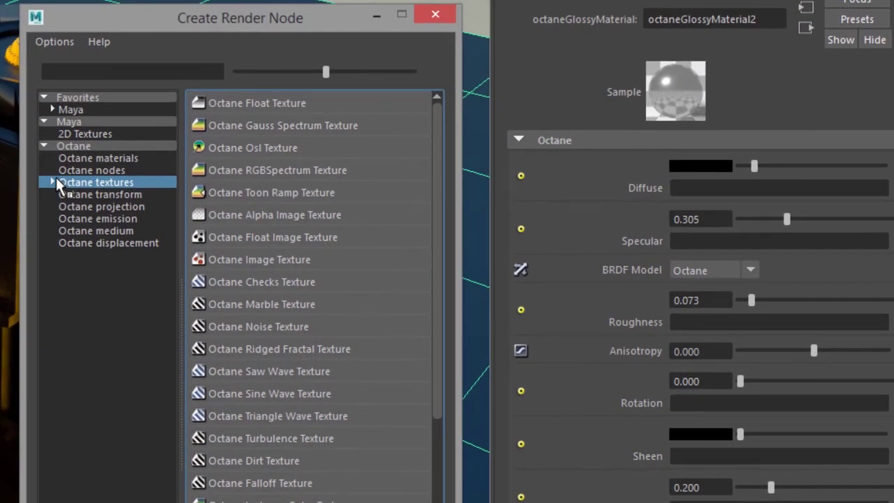
{"action": "left_click", "coordinate": [333, 211]}
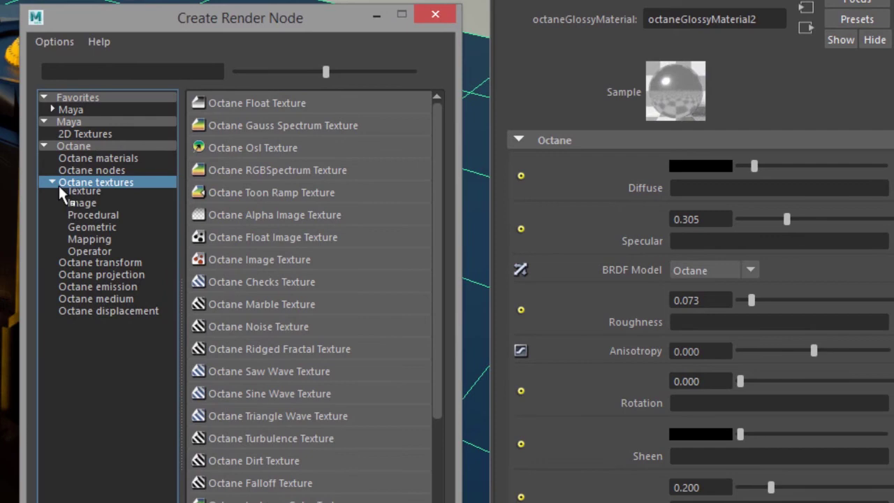
{"action": "left_click", "coordinate": [85, 193]}
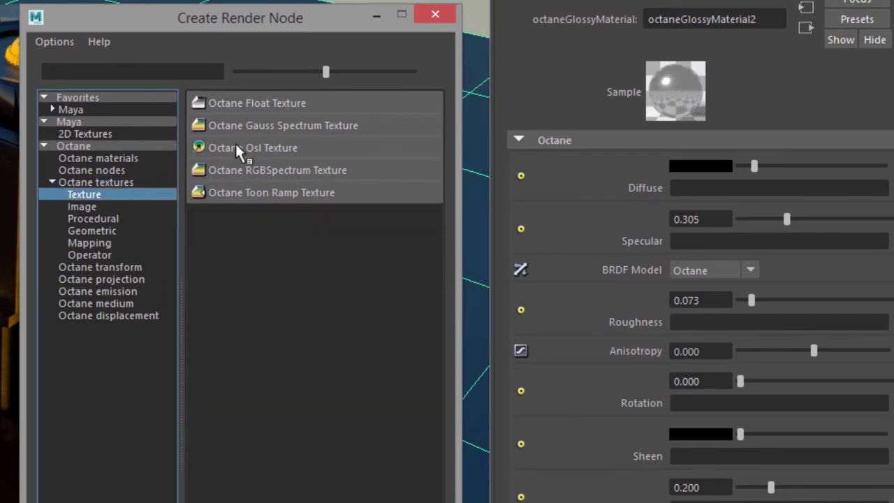
{"action": "left_click", "coordinate": [293, 149]}
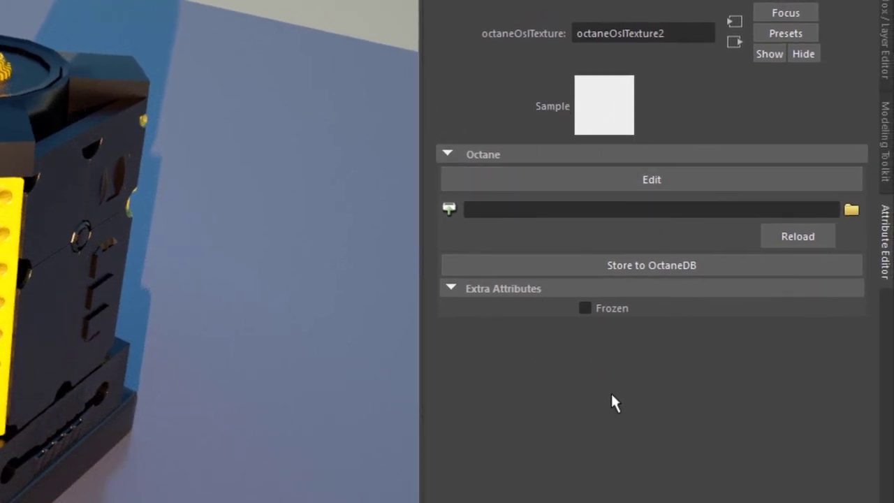
- Open the OSL editor for the new texture and switch to the browser showing the Octane OSL guide
{"action": "left_click", "coordinate": [649, 183]}
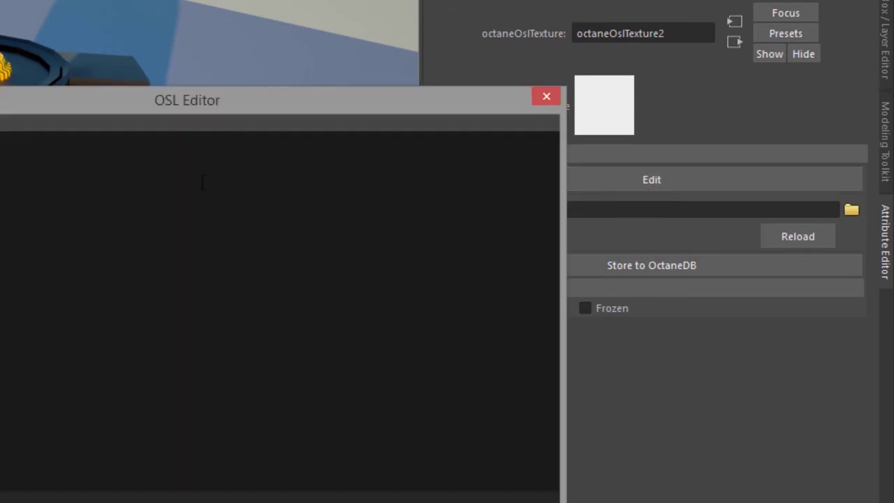
{"action": "left_click_drag", "start_coordinate": [225, 99], "coordinate": [415, 77]}
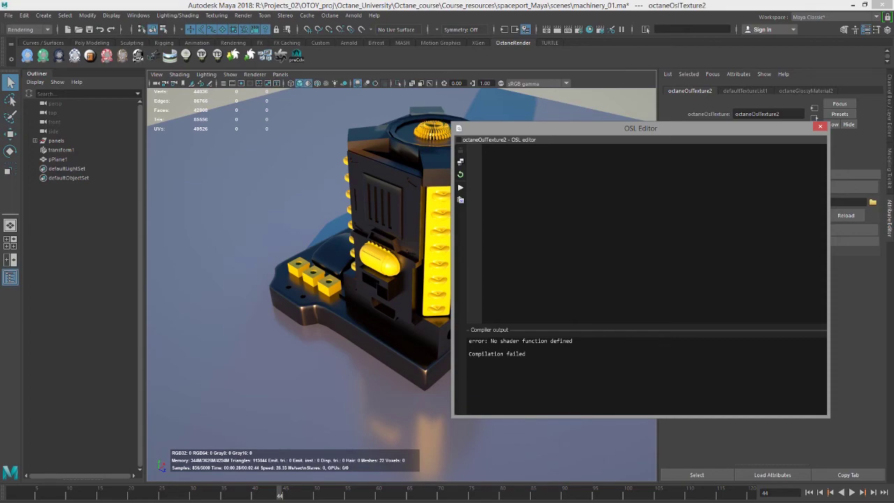
{"action": "left_click_drag", "start_coordinate": [0, 261], "coordinate": [470, 93]}
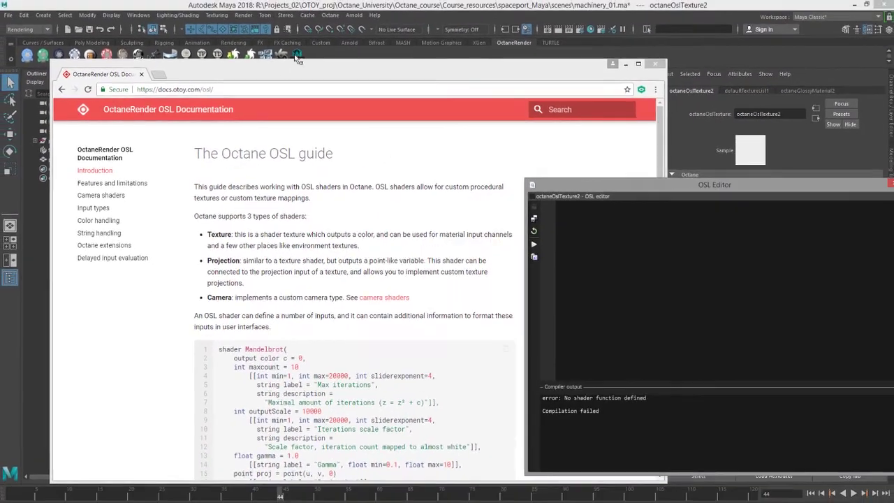
{"action": "left_click_drag", "start_coordinate": [314, 76], "coordinate": [303, 50]}
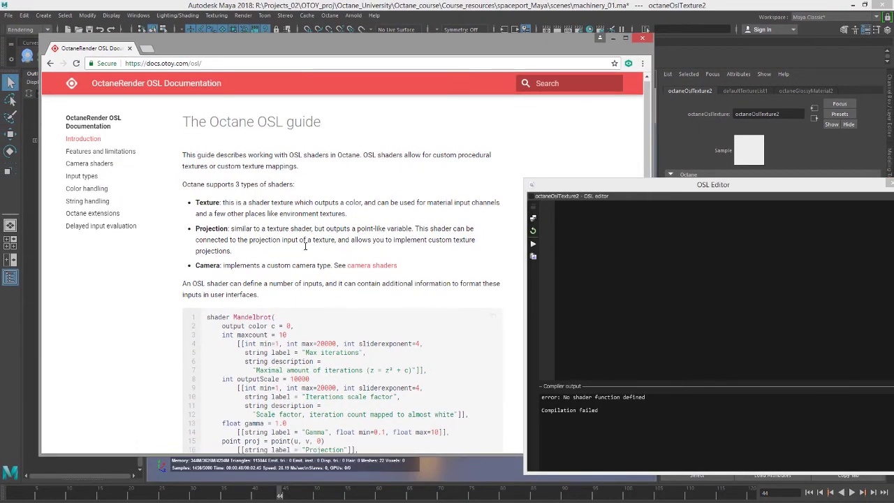
- Copy the complete Mandelbrot shader code, lines 1 to 53, from the guide's introduction
{"action": "scroll", "coordinate": [305, 250], "scroll_direction": "down", "scroll_amount": 5}
{"action": "scroll", "coordinate": [305, 249], "scroll_direction": "up", "scroll_amount": 2}
{"action": "scroll", "coordinate": [307, 279], "scroll_direction": "down", "scroll_amount": 6}
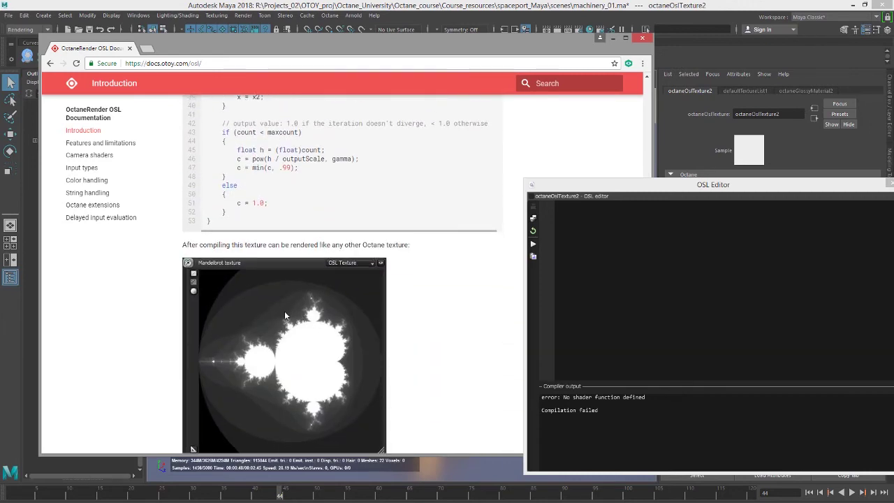
{"action": "scroll", "coordinate": [284, 311], "scroll_direction": "up", "scroll_amount": 10}
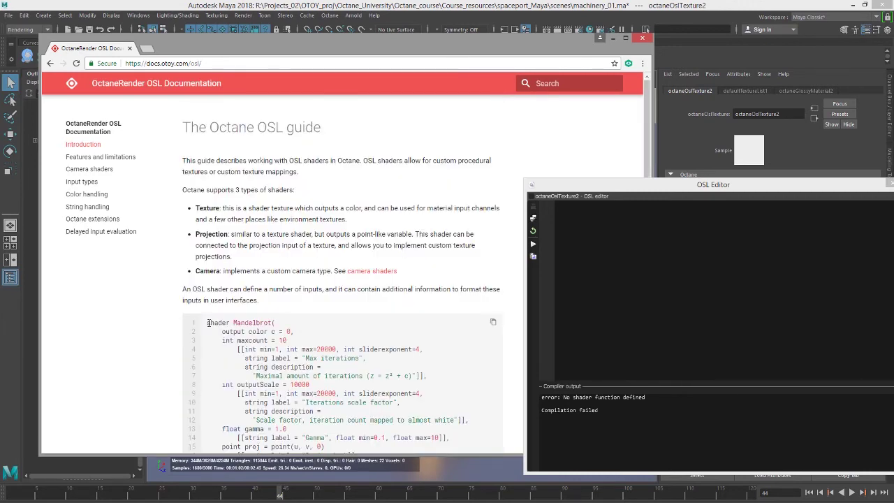
{"action": "left_click_drag", "start_coordinate": [206, 322], "coordinate": [266, 419]}
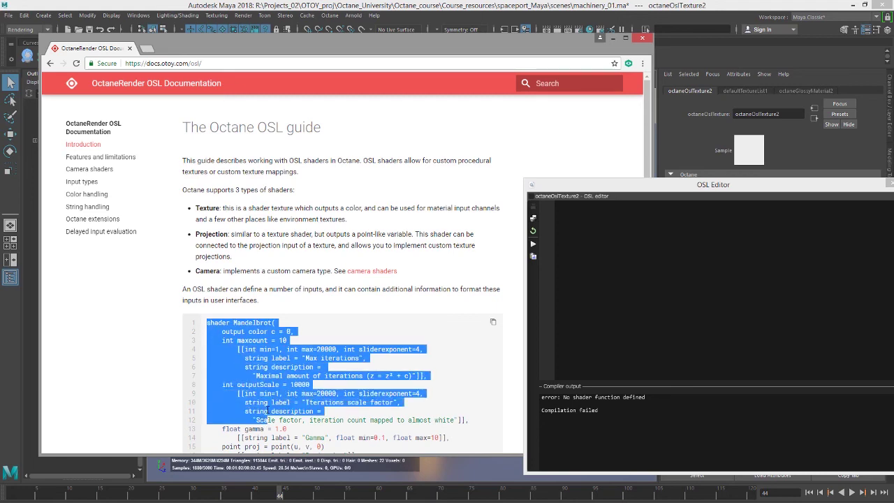
{"action": "scroll", "coordinate": [286, 368], "scroll_direction": "down", "scroll_amount": 3}
{"action": "scroll", "coordinate": [287, 368], "scroll_direction": "down", "scroll_amount": 3}
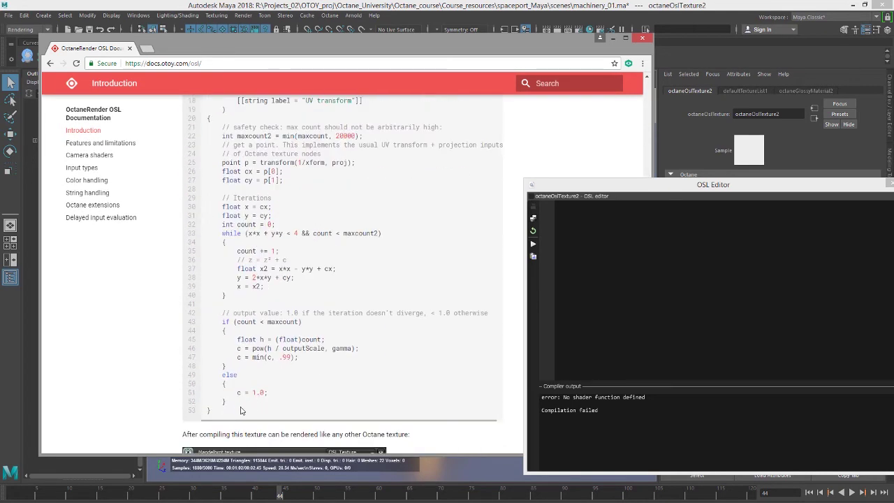
{"action": "left_click", "coordinate": [240, 410], "text": "shift"}
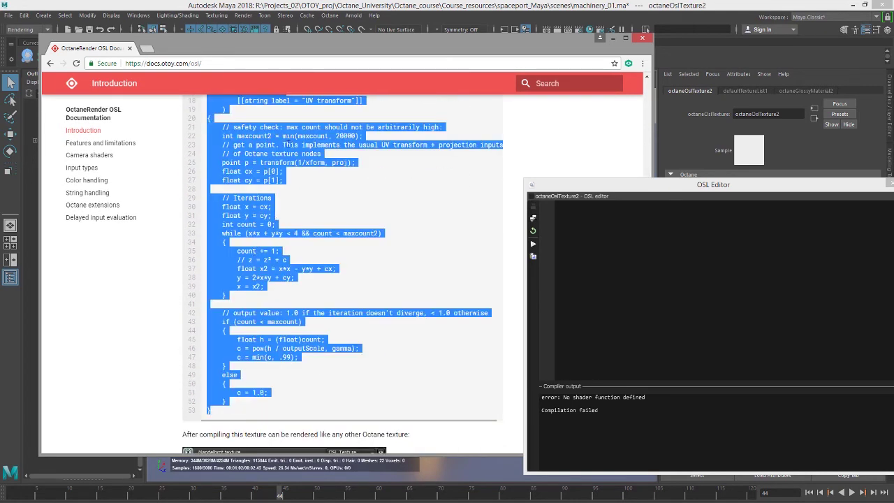
- Return to Maya, paste the Mandelbrot shader code into the OSL editor and compile it
{"action": "left_click", "coordinate": [613, 37]}
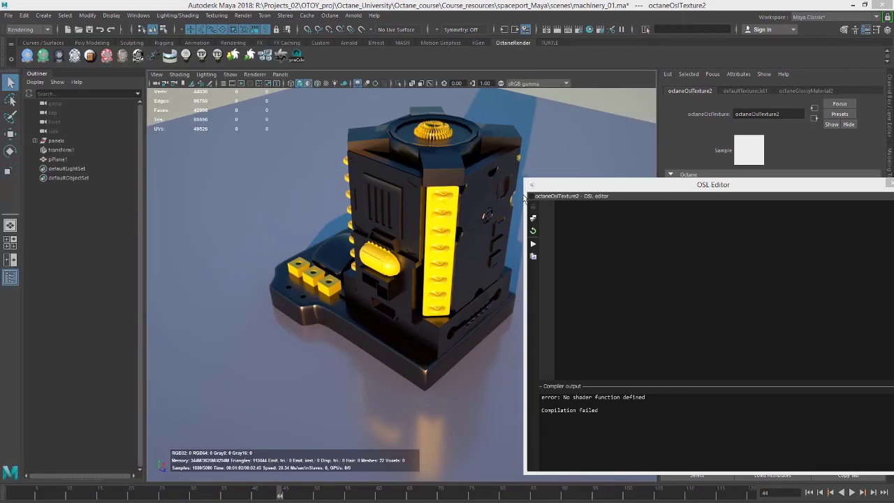
{"action": "left_click_drag", "start_coordinate": [559, 189], "coordinate": [338, 160]}
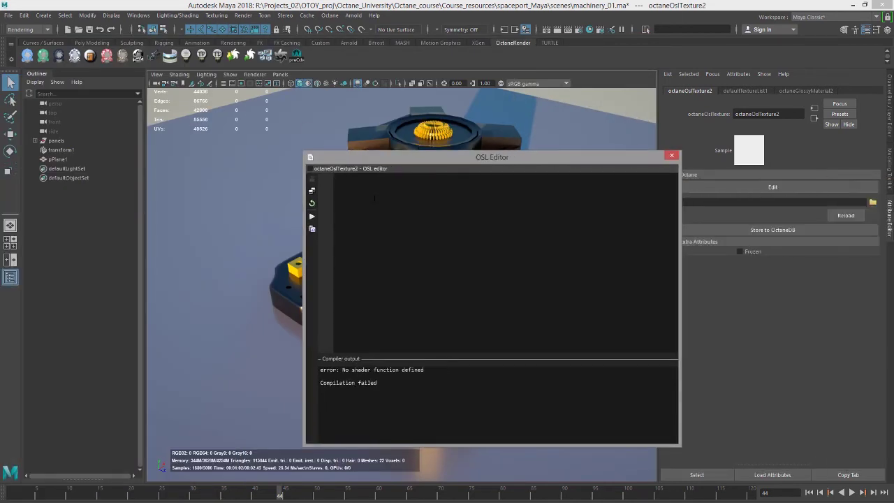
{"action": "key", "text": "ctrl+v"}
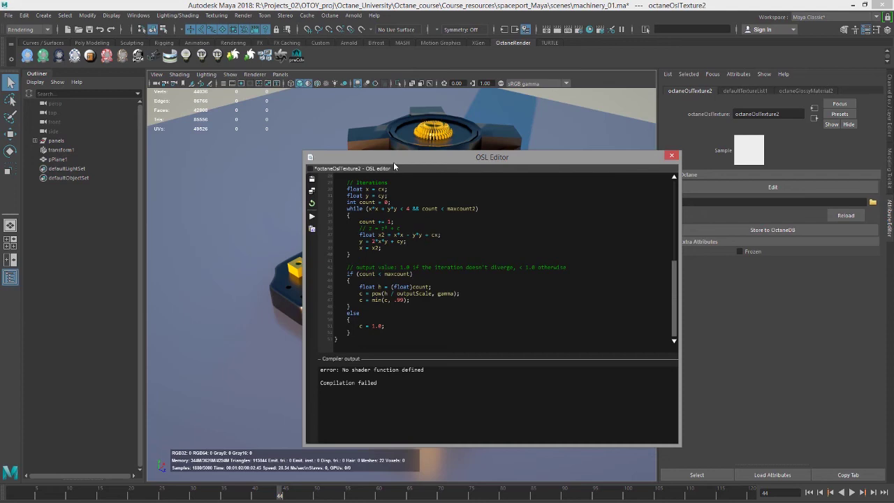
{"action": "left_click_drag", "start_coordinate": [393, 162], "coordinate": [539, 178]}
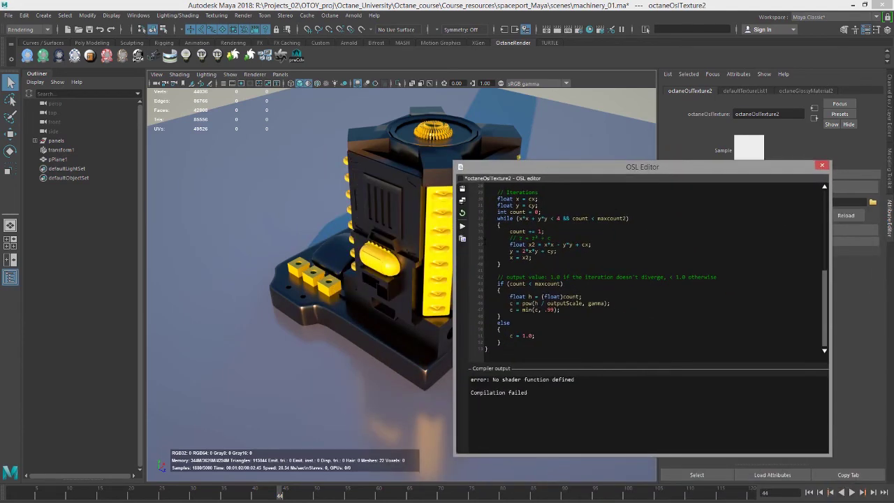
{"action": "left_click", "coordinate": [461, 229]}
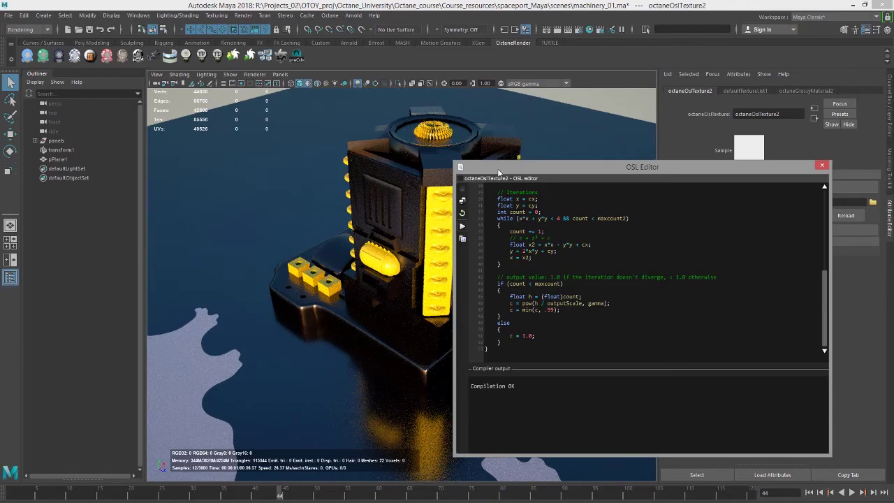
- Close the OSL editor and reopen the OSL texture's attributes from the ground plane's Diffuse channel
{"action": "left_click_drag", "start_coordinate": [494, 175], "coordinate": [673, 267]}
{"action": "scroll", "coordinate": [329, 259], "scroll_direction": "down", "scroll_amount": 8}
{"action": "left_click_drag", "start_coordinate": [321, 258], "coordinate": [295, 255], "text": "alt"}
{"action": "left_click_drag", "start_coordinate": [730, 259], "coordinate": [367, 243]}
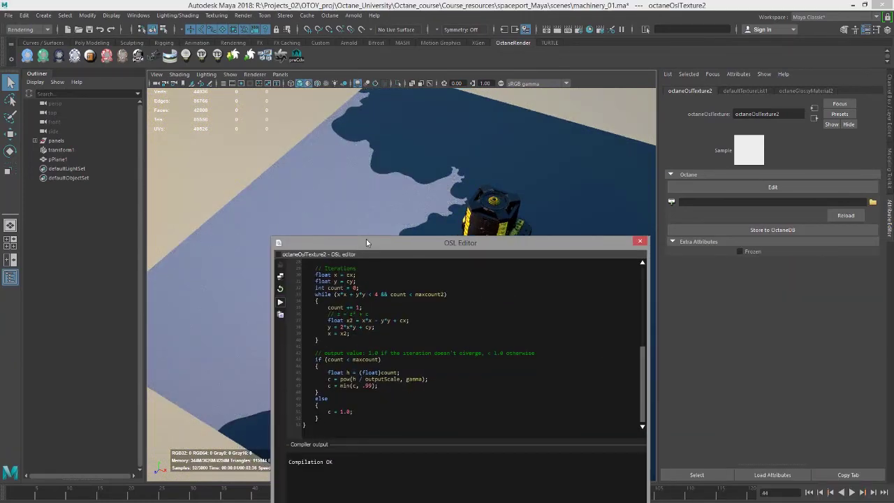
{"action": "left_click", "coordinate": [634, 232]}
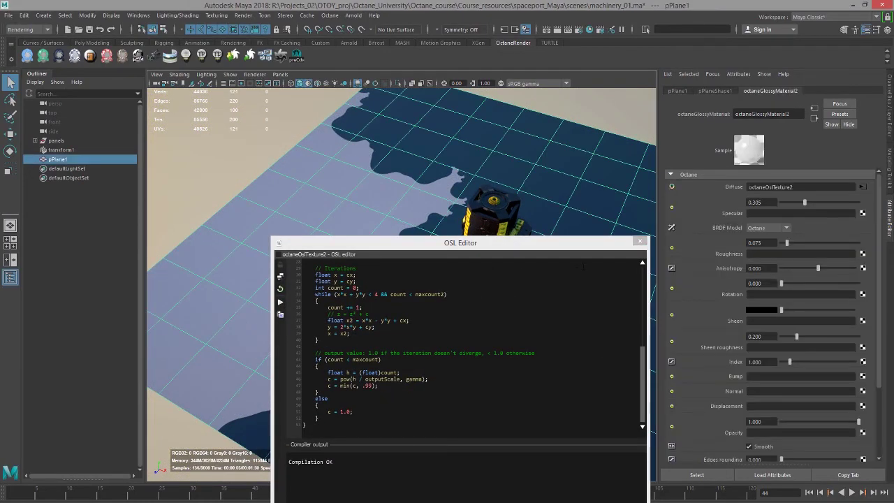
{"action": "left_click", "coordinate": [639, 242]}
{"action": "left_click", "coordinate": [862, 188]}
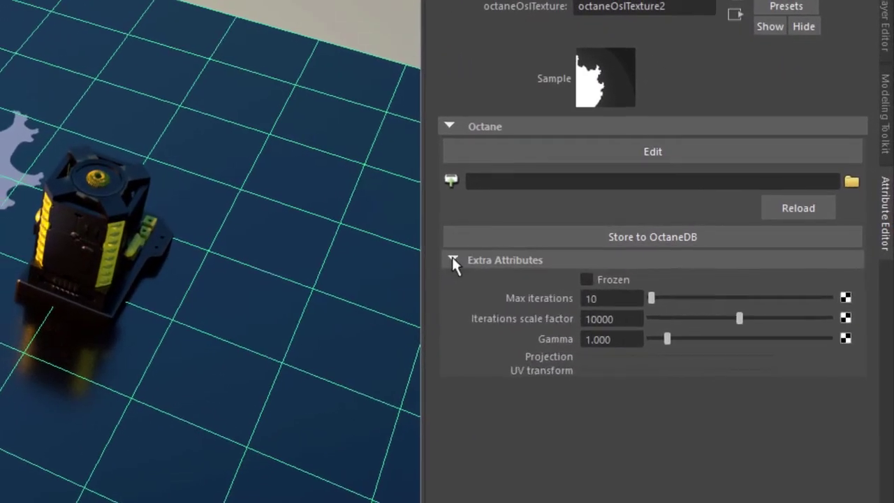
{"action": "left_click", "coordinate": [452, 259]}
{"action": "left_click", "coordinate": [451, 259]}
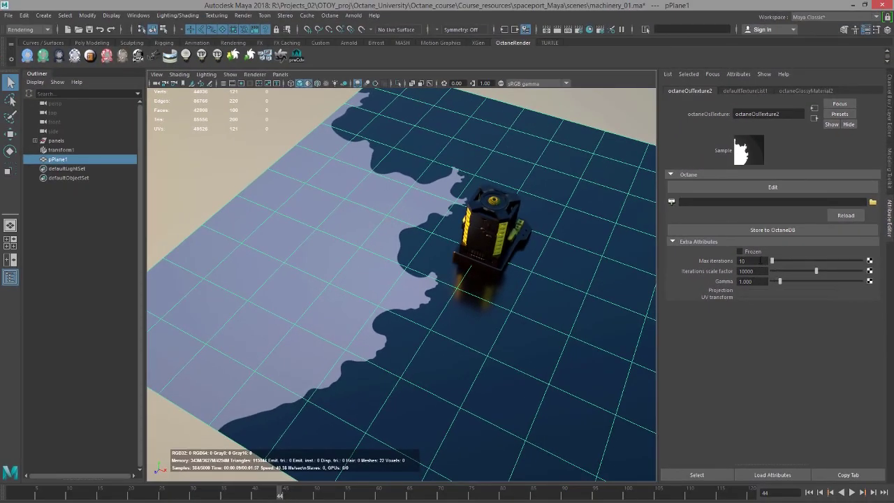
- Set the OSL texture's Max iterations to 200 and examine the fractal edge on the ground plane
{"action": "left_click_drag", "start_coordinate": [756, 260], "coordinate": [685, 257]}
{"action": "type", "text": "200"}
{"action": "key", "text": "Return"}
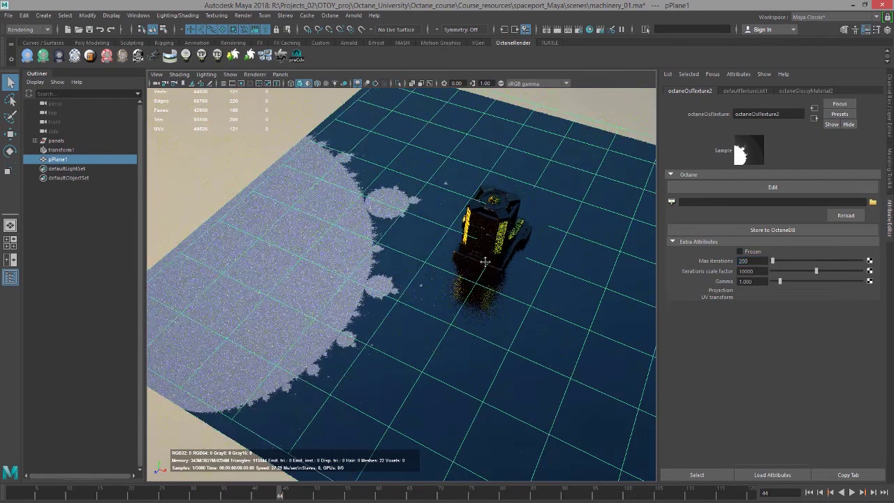
{"action": "left_click_drag", "start_coordinate": [479, 256], "coordinate": [411, 252], "text": "alt"}
{"action": "right_click_drag", "start_coordinate": [410, 252], "coordinate": [687, 293], "text": "alt"}
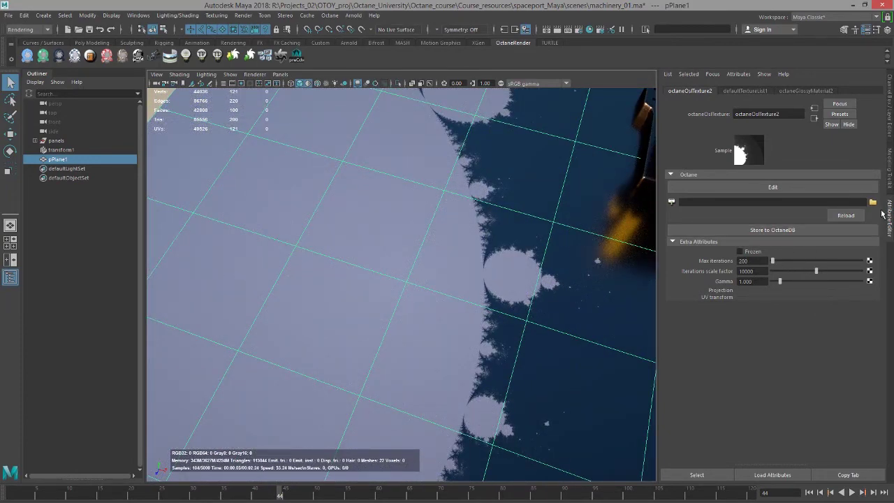
- Reopen the OSL editor to review the Mandelbrot shader's input definitions, and close it again
{"action": "left_click", "coordinate": [783, 188]}
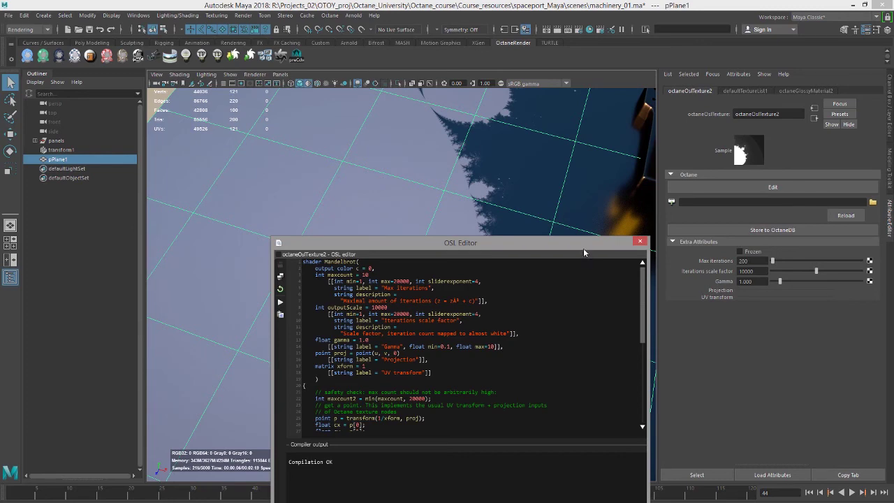
{"action": "left_click_drag", "start_coordinate": [583, 246], "coordinate": [586, 198]}
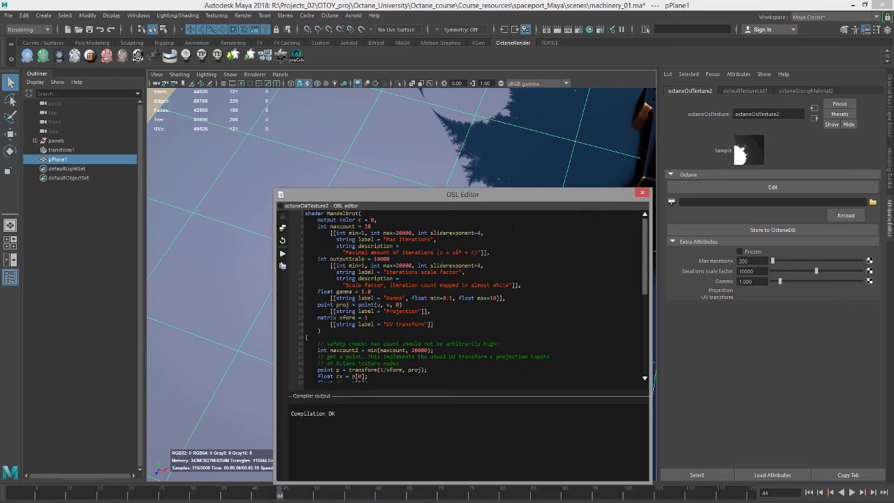
{"action": "left_click", "coordinate": [643, 193]}
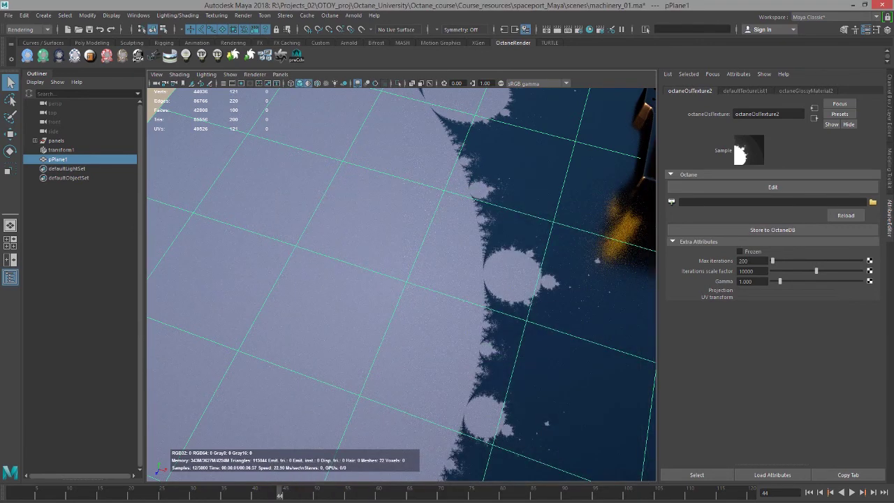
- Switch to the browser and review the Mandelbrot code listing in the OSL guide
{"action": "left_click_drag", "start_coordinate": [0, 196], "coordinate": [271, 89]}
{"action": "scroll", "coordinate": [319, 299], "scroll_direction": "up", "scroll_amount": 4}
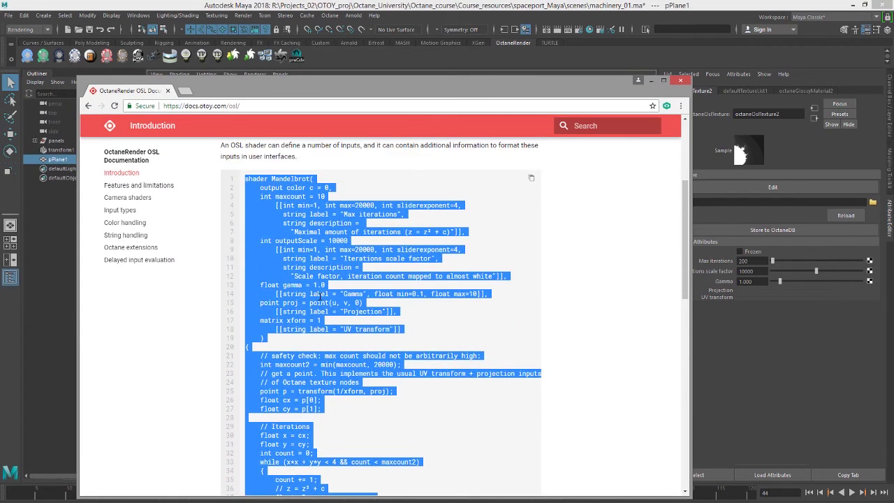
{"action": "scroll", "coordinate": [321, 300], "scroll_direction": "down", "scroll_amount": 4}
{"action": "scroll", "coordinate": [321, 300], "scroll_direction": "up", "scroll_amount": 1}
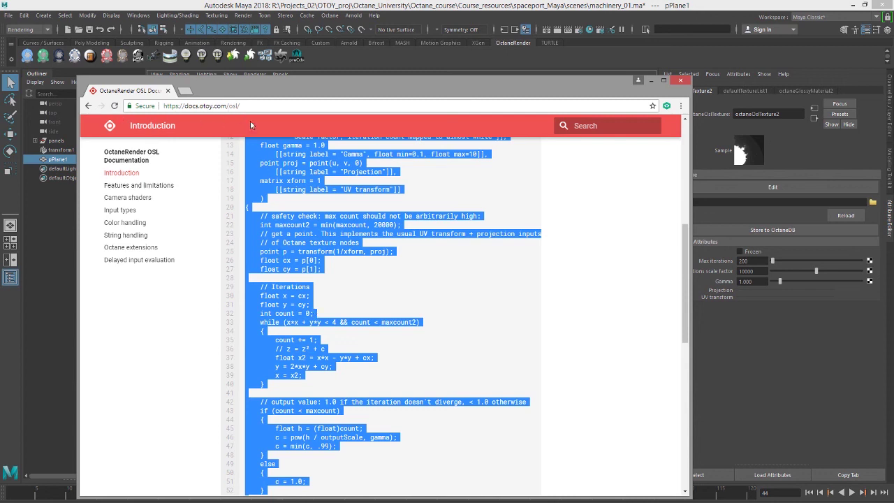
- Open the documentation's Features and limitations page and read the supported, unsupported and partially supported features
{"action": "left_click", "coordinate": [146, 186]}
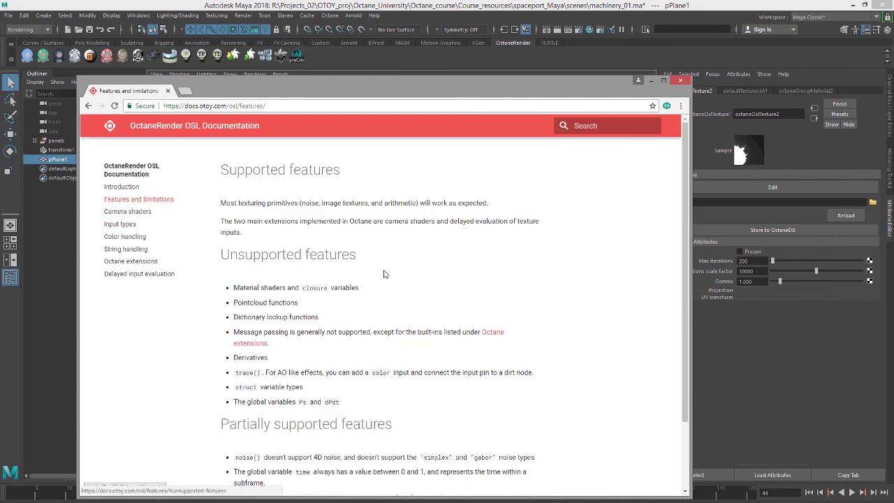
{"action": "scroll", "coordinate": [383, 273], "scroll_direction": "down", "scroll_amount": 2}
{"action": "scroll", "coordinate": [209, 230], "scroll_direction": "up", "scroll_amount": 1}
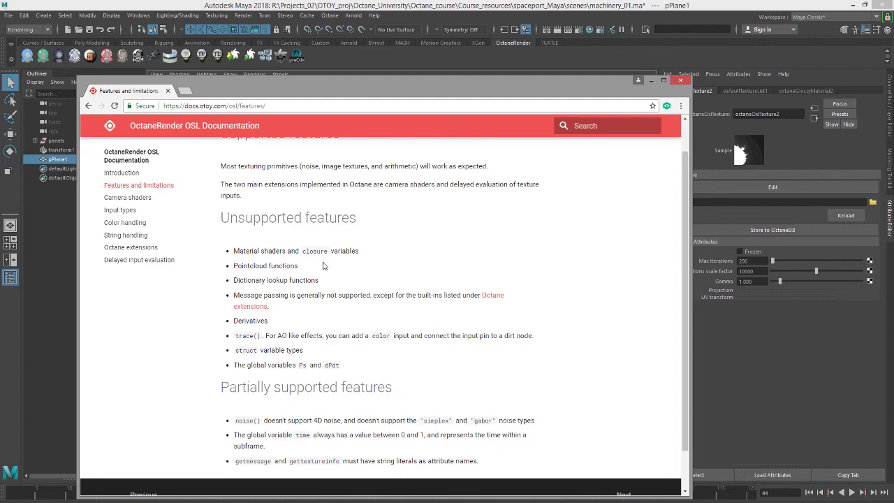
{"action": "scroll", "coordinate": [323, 265], "scroll_direction": "up", "scroll_amount": 1}
{"action": "scroll", "coordinate": [324, 259], "scroll_direction": "down", "scroll_amount": 2}
{"action": "scroll", "coordinate": [324, 268], "scroll_direction": "up", "scroll_amount": 1}
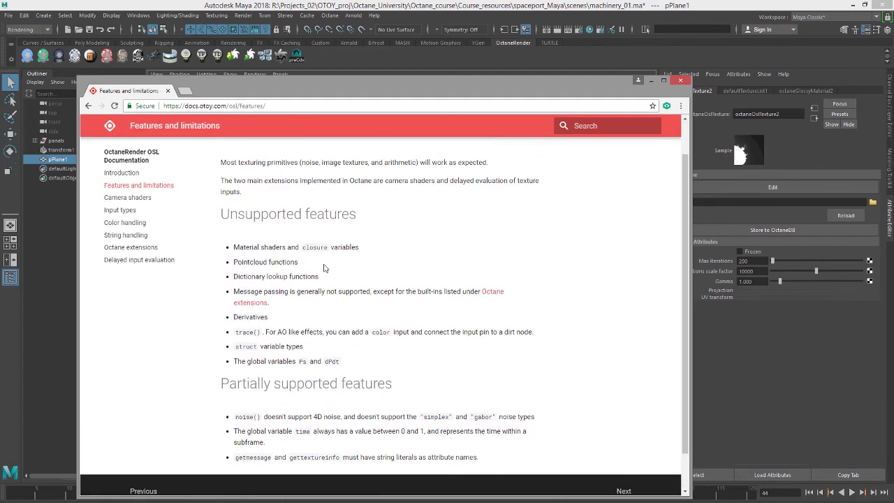
{"action": "scroll", "coordinate": [323, 269], "scroll_direction": "up", "scroll_amount": 1}
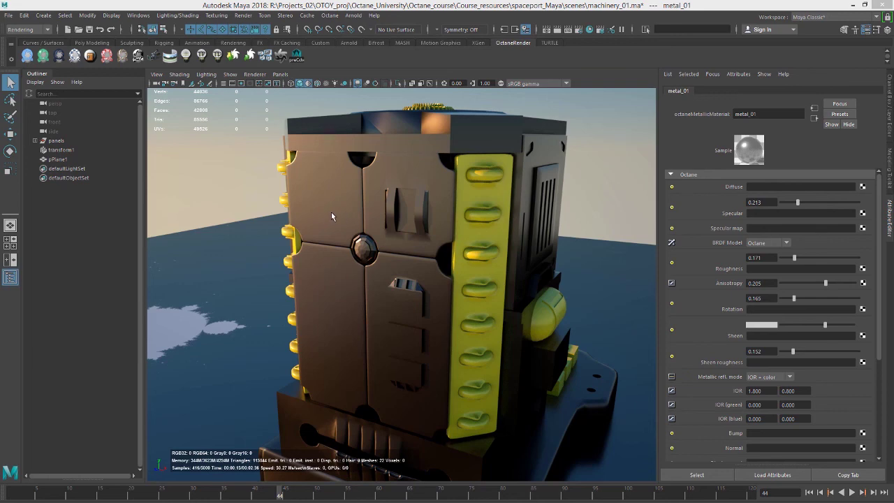
- Assign a new Octane glossy material to the machine's large front panel and display the material's attributes
{"action": "left_click", "coordinate": [350, 326]}
{"action": "left_click_drag", "start_coordinate": [350, 325], "coordinate": [336, 310], "text": "alt"}
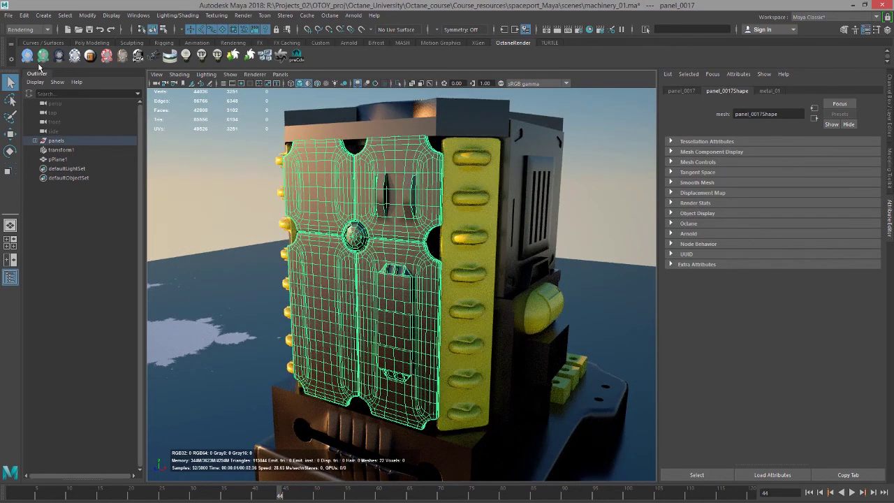
{"action": "left_click", "coordinate": [45, 57]}
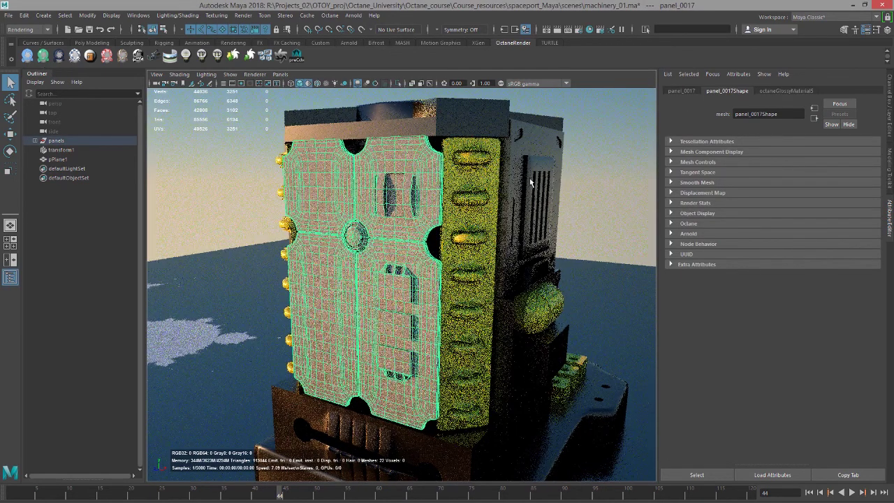
{"action": "left_click", "coordinate": [777, 94]}
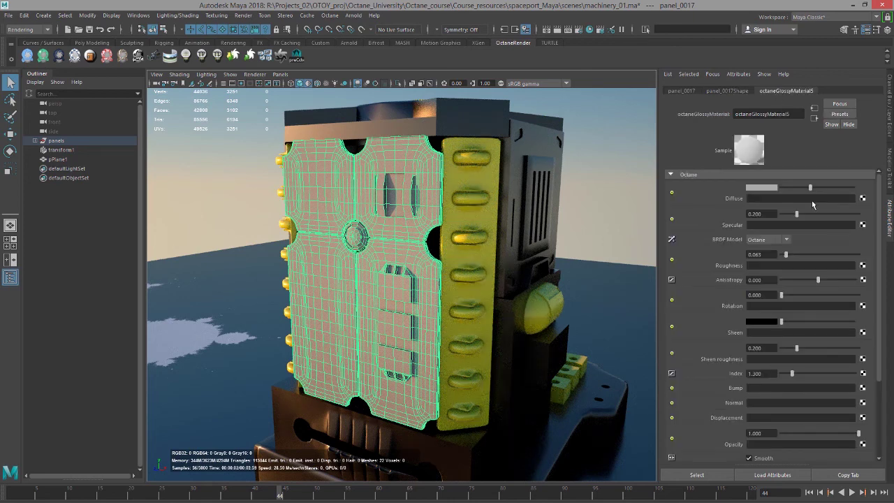
- Connect a procedural Octane Checks Texture to the glossy material's Diffuse channel
{"action": "left_click", "coordinate": [863, 198]}
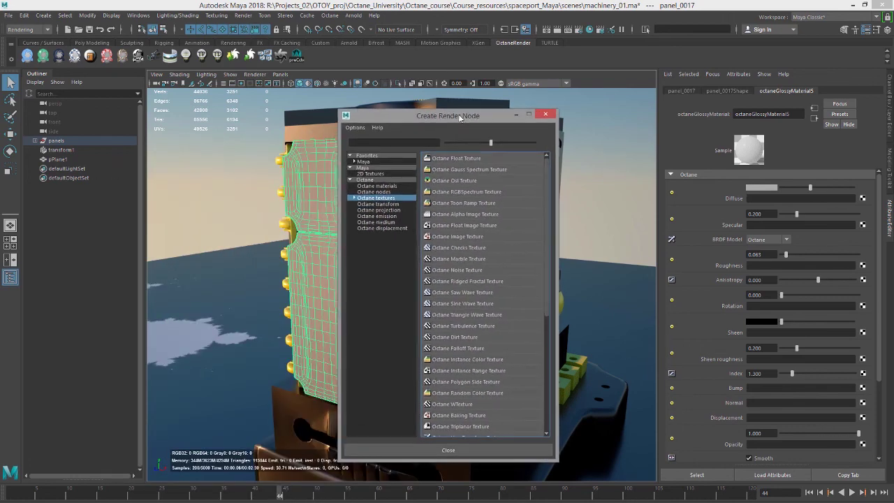
{"action": "left_click", "coordinate": [355, 197]}
{"action": "left_click", "coordinate": [370, 203]}
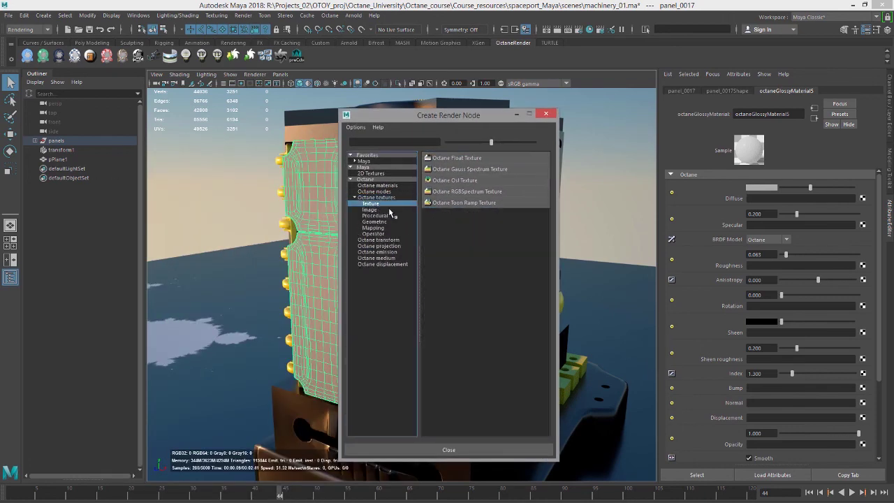
{"action": "left_click", "coordinate": [381, 215]}
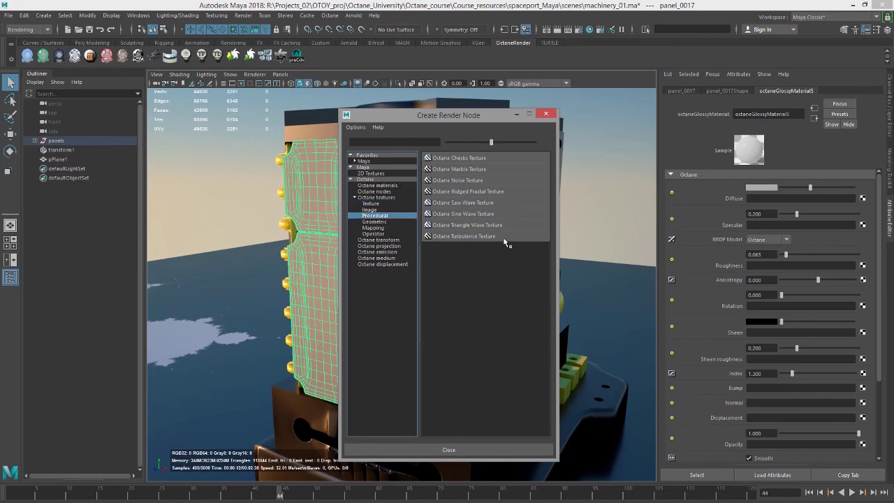
{"action": "left_click", "coordinate": [479, 159]}
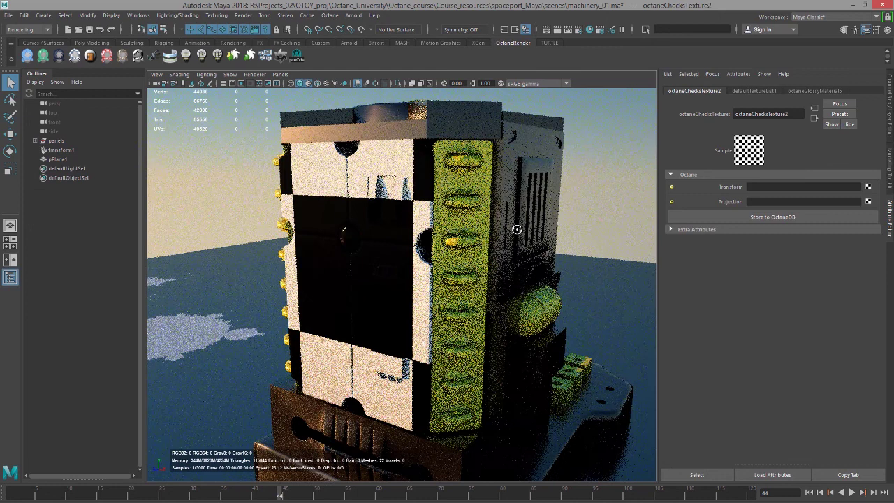
- Connect an Octane Osl Projection to the checks texture's Projection input and open it in the OSL editor
{"action": "left_click_drag", "start_coordinate": [517, 229], "coordinate": [511, 233], "text": "alt"}
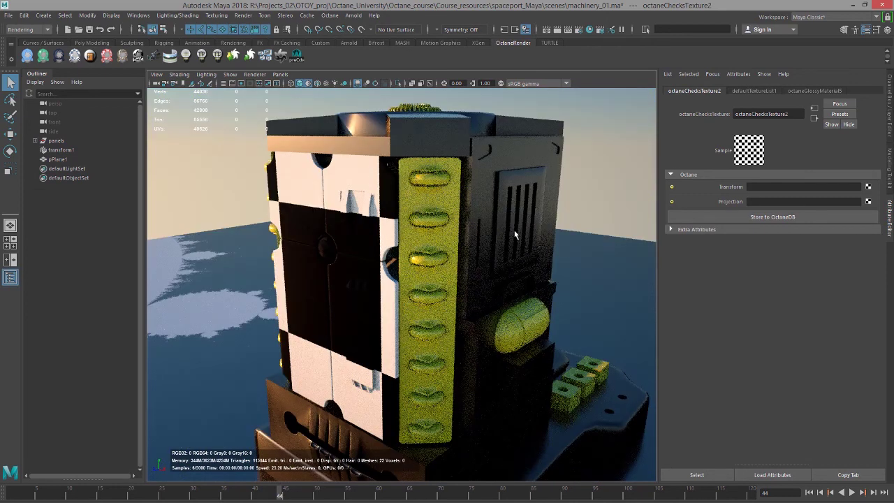
{"action": "left_click", "coordinate": [868, 201]}
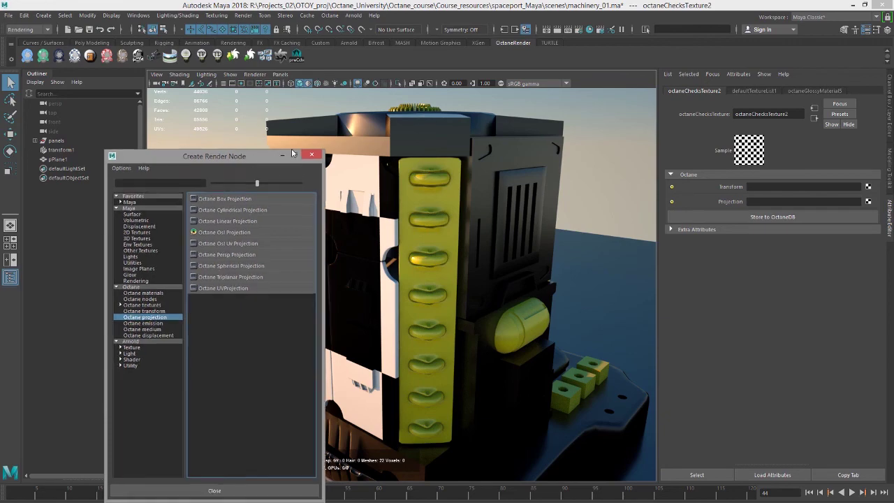
{"action": "left_click_drag", "start_coordinate": [272, 156], "coordinate": [498, 126]}
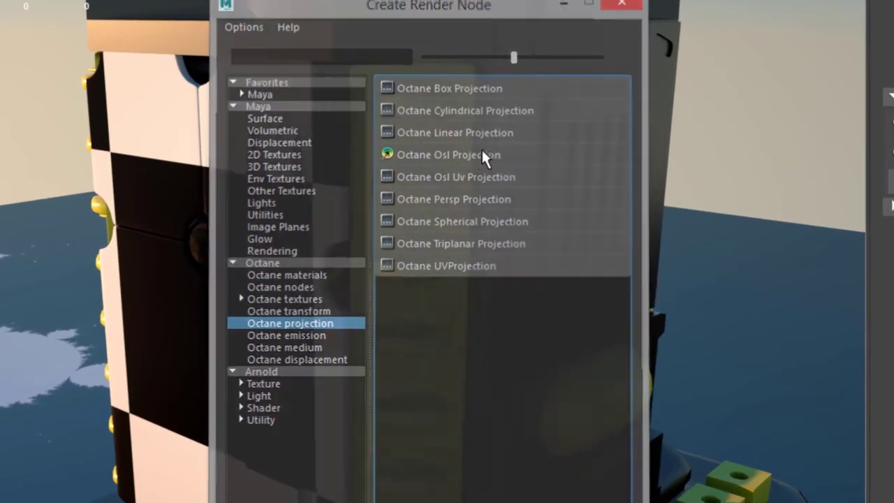
{"action": "left_click", "coordinate": [481, 152]}
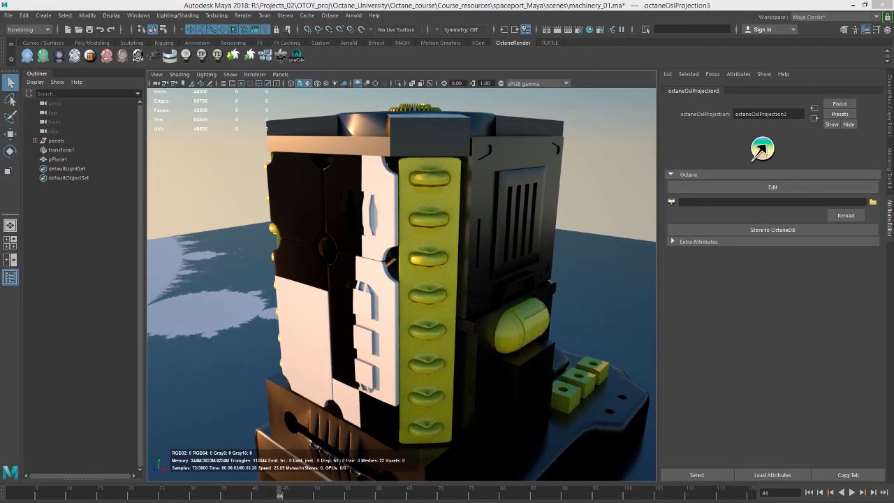
{"action": "left_click_drag", "start_coordinate": [271, 230], "coordinate": [560, 146]}
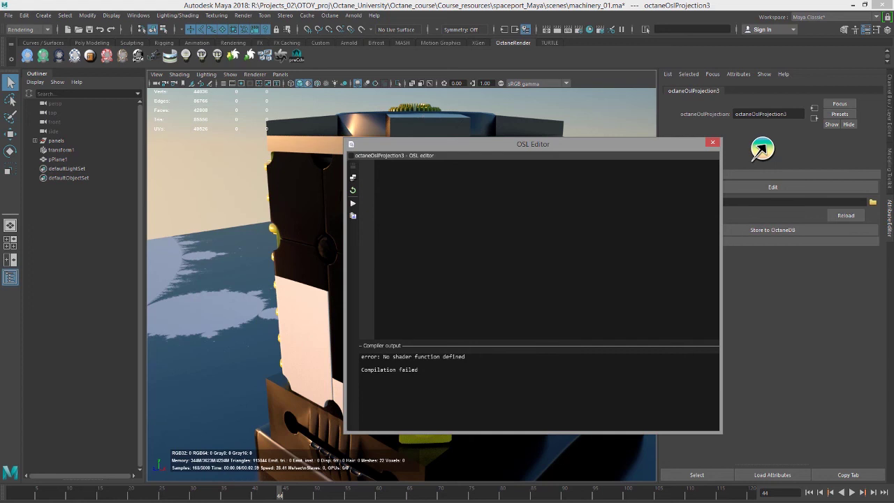
{"action": "left_click_drag", "start_coordinate": [456, 150], "coordinate": [534, 151]}
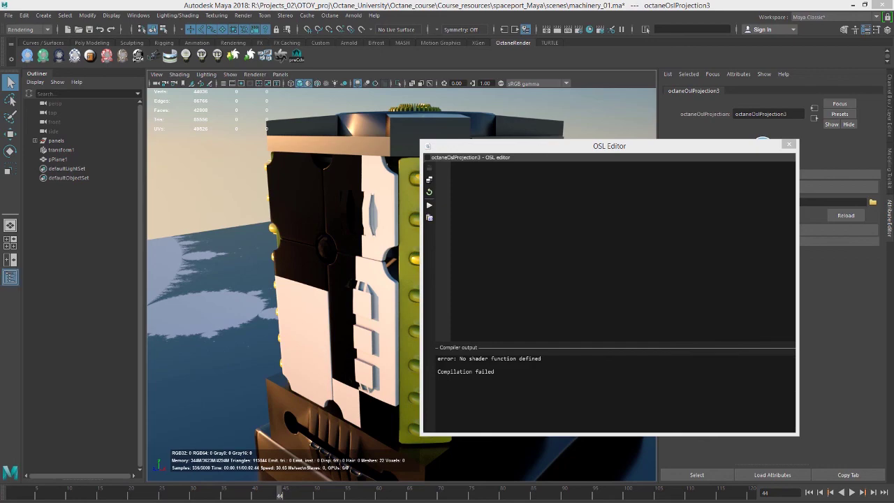
- Switch to the browser and copy the complete Circles shader code with box projection from the OTOY forum post
{"action": "left_click_drag", "start_coordinate": [0, 280], "coordinate": [398, 86]}
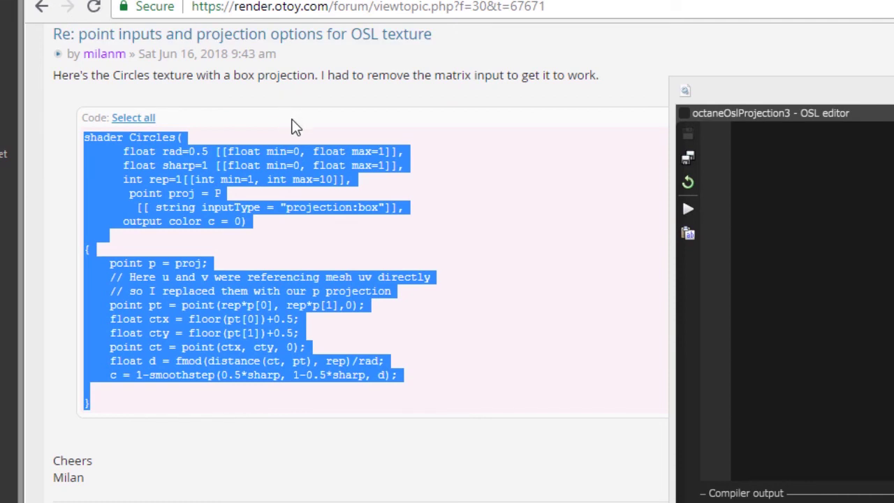
{"action": "scroll", "coordinate": [293, 125], "scroll_direction": "up", "scroll_amount": 1}
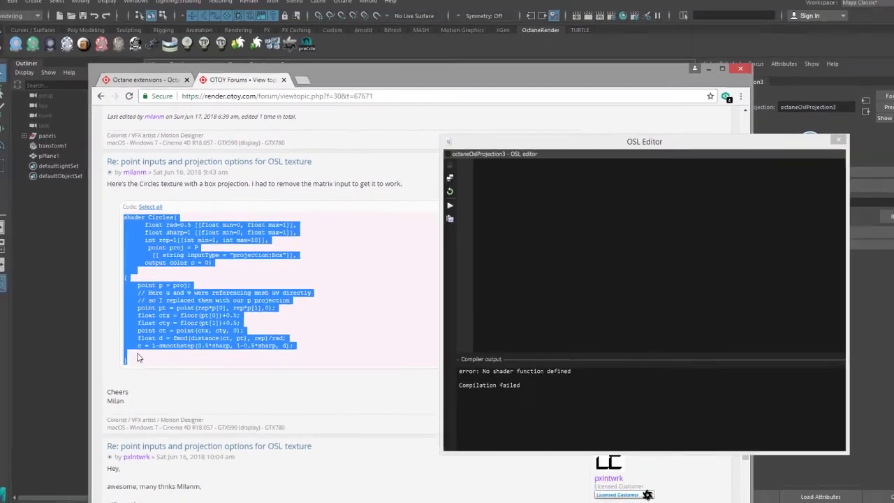
{"action": "left_click_drag", "start_coordinate": [109, 502], "coordinate": [69, 390]}
{"action": "left_click_drag", "start_coordinate": [121, 296], "coordinate": [118, 218]}
{"action": "key", "text": "ctrl+c"}
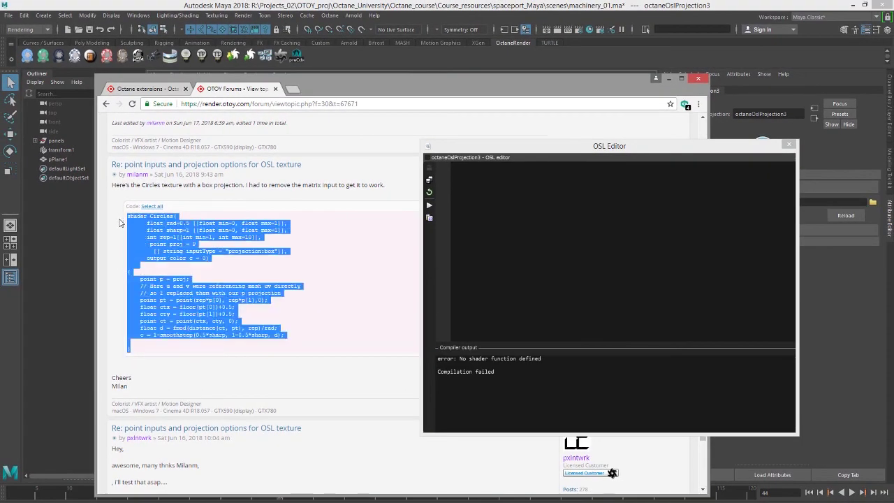
- Return to Maya, paste the Circles shader into the projection's OSL editor, compile it and inspect the pattern on the panel
{"action": "left_click", "coordinate": [668, 78]}
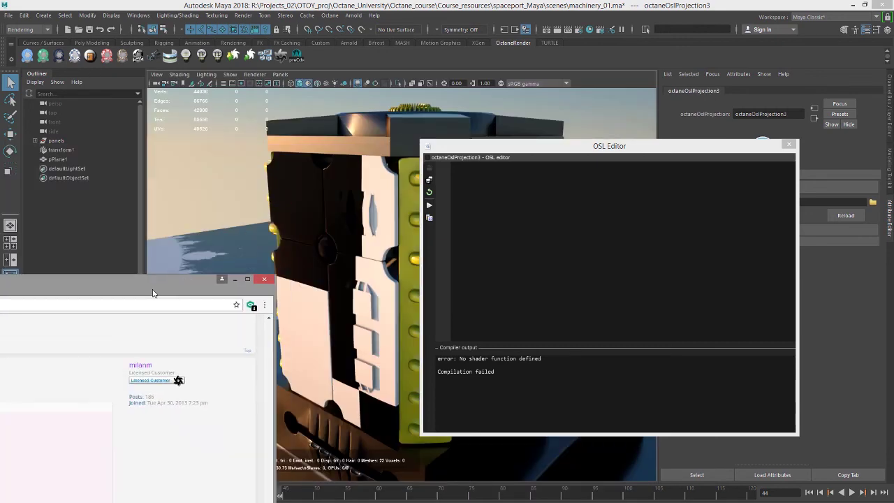
{"action": "key", "text": "ctrl+v"}
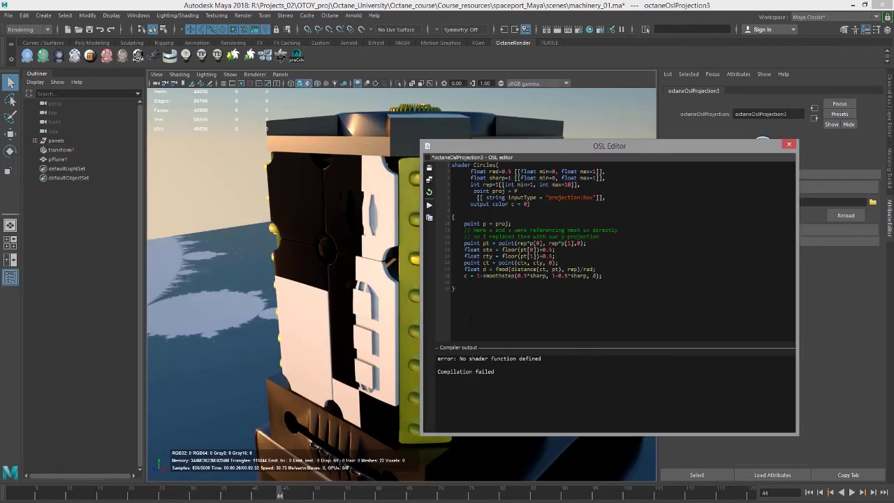
{"action": "left_click", "coordinate": [430, 207]}
{"action": "left_click_drag", "start_coordinate": [475, 155], "coordinate": [582, 183]}
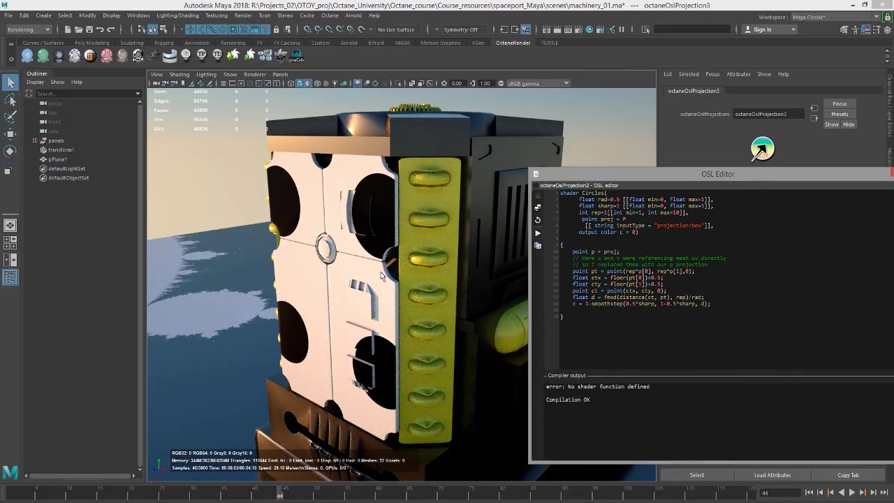
{"action": "mouse_move", "coordinate": [381, 276]}
{"action": "left_mouse_down", "text": "alt"}
{"action": "mouse_move", "coordinate": [402, 271]}
{"action": "mouse_move", "coordinate": [395, 284]}
{"action": "mouse_move", "coordinate": [416, 283]}
{"action": "mouse_move", "coordinate": [355, 285]}
{"action": "mouse_move", "coordinate": [377, 279]}
{"action": "left_mouse_up", "text": "alt"}
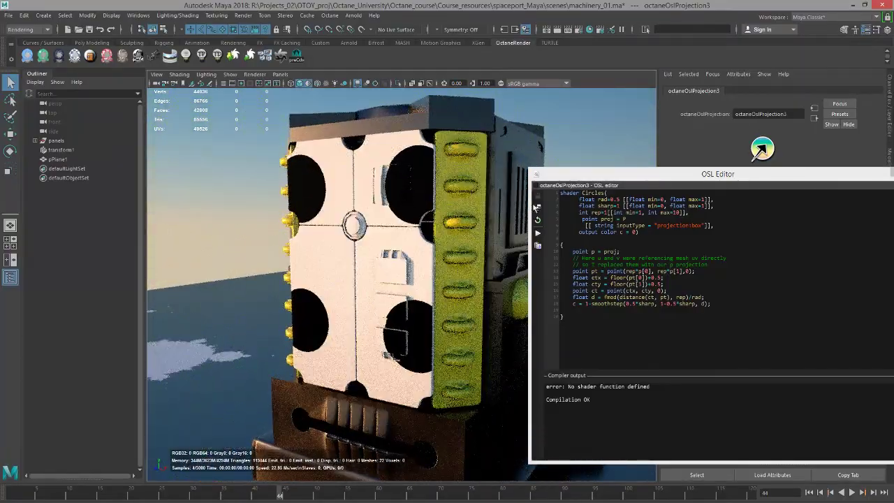